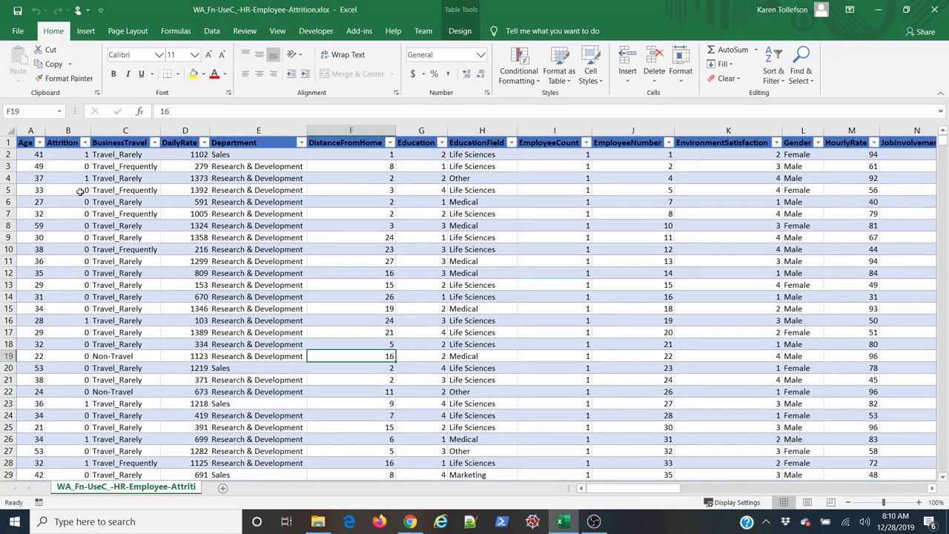
# Step: Examine the DistanceFromHome values in the employee attrition table and check the table's name
pyautogui.moveTo(7, 155); pyautogui.dragTo(5, 216)
pyautogui.click(117, 211)
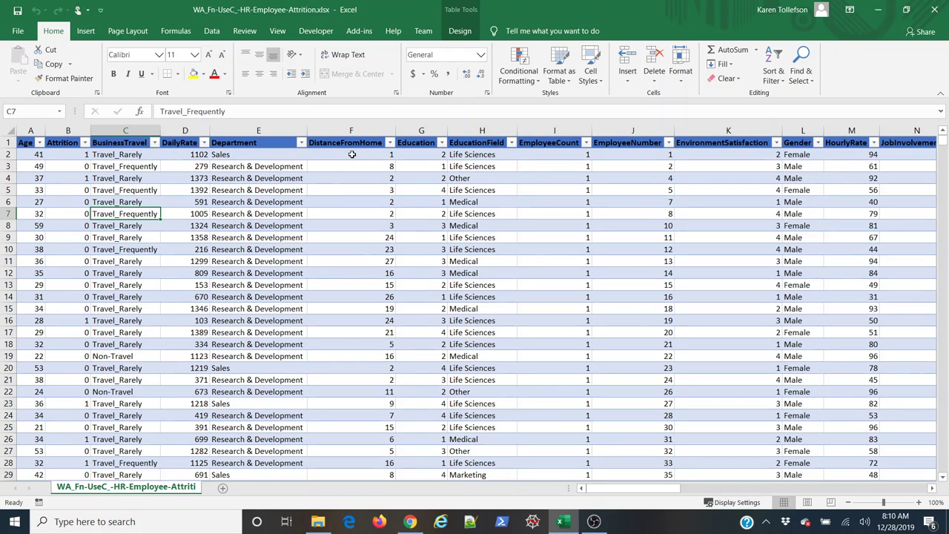
pyautogui.moveTo(352, 154); pyautogui.dragTo(341, 230)
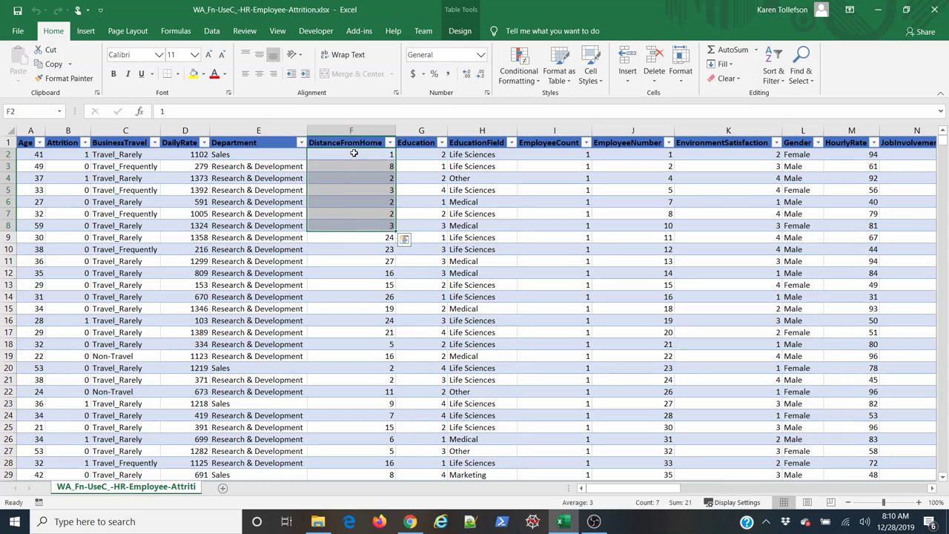
pyautogui.click(353, 153)
pyautogui.click(357, 164)
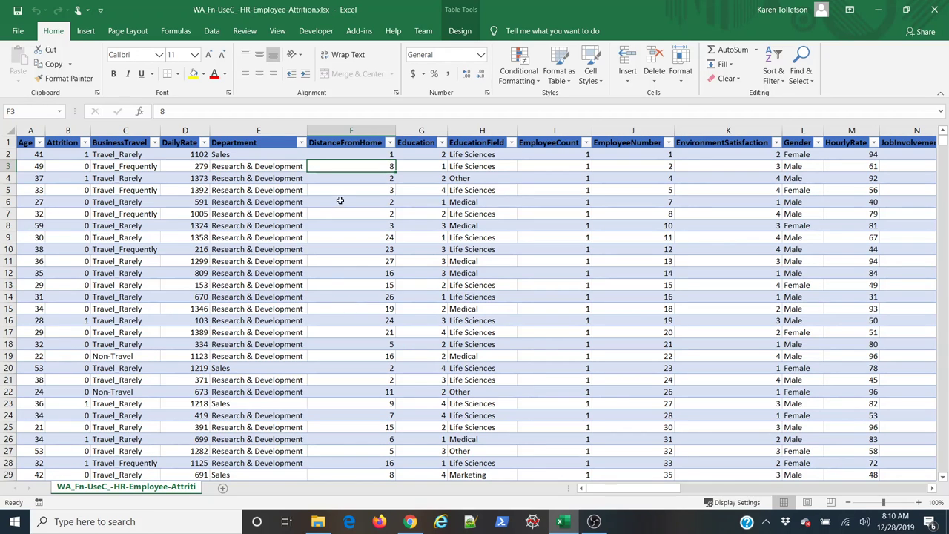
pyautogui.click(334, 225)
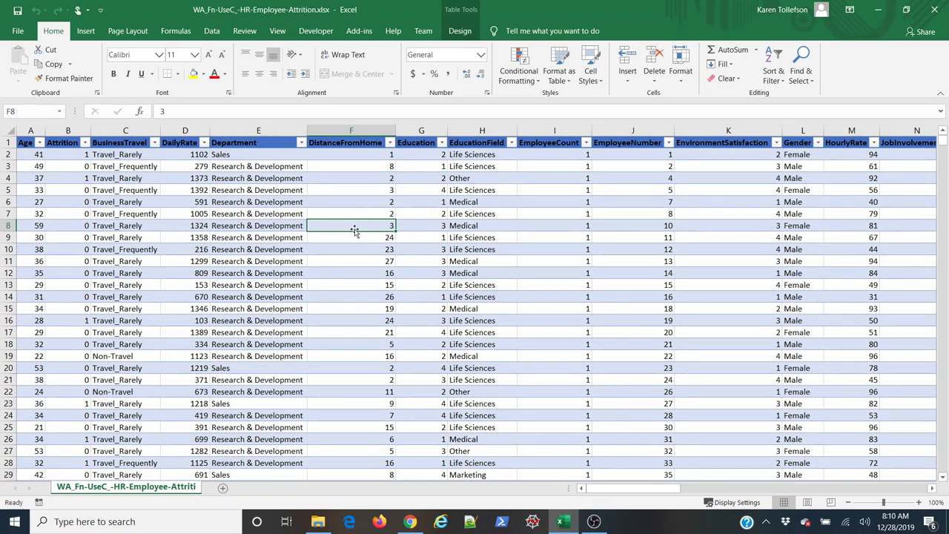
pyautogui.click(459, 32)
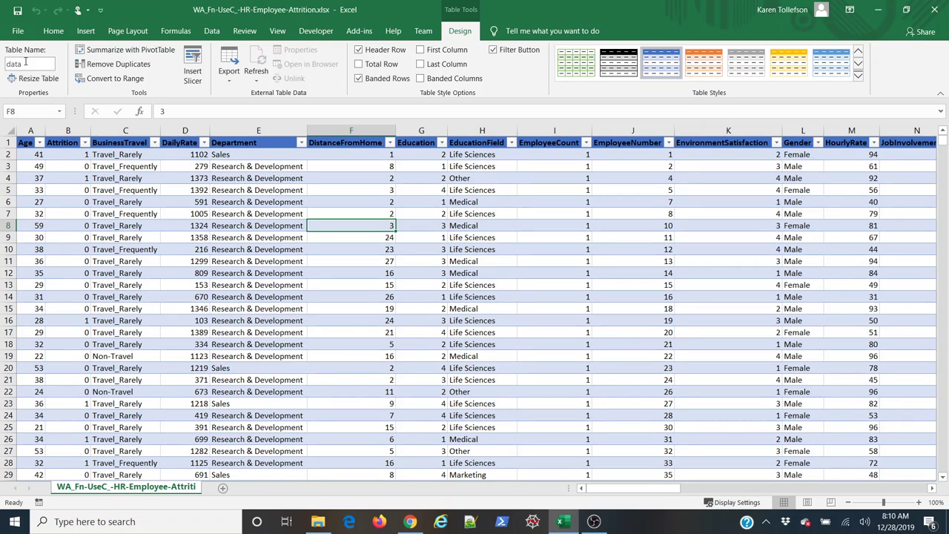
pyautogui.click(338, 262)
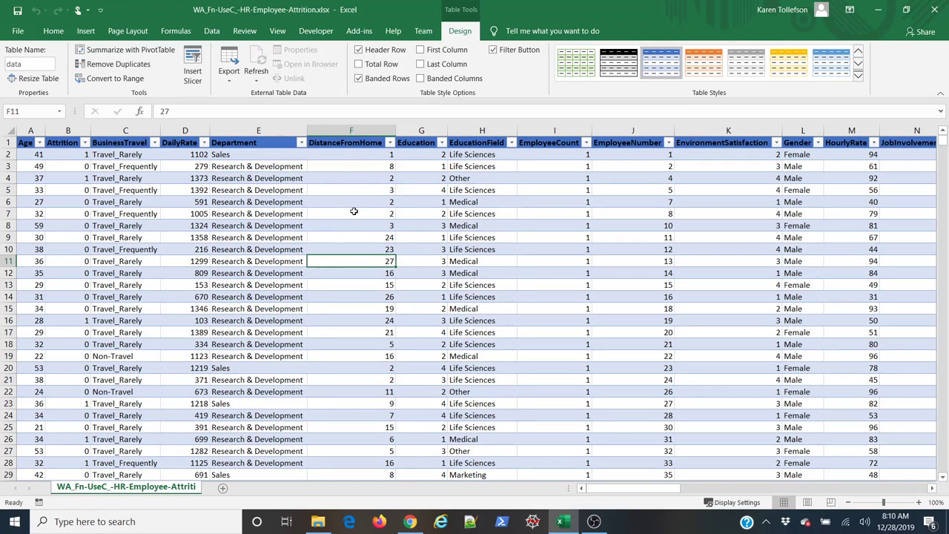
pyautogui.click(368, 157)
pyautogui.moveTo(367, 171); pyautogui.dragTo(363, 297)
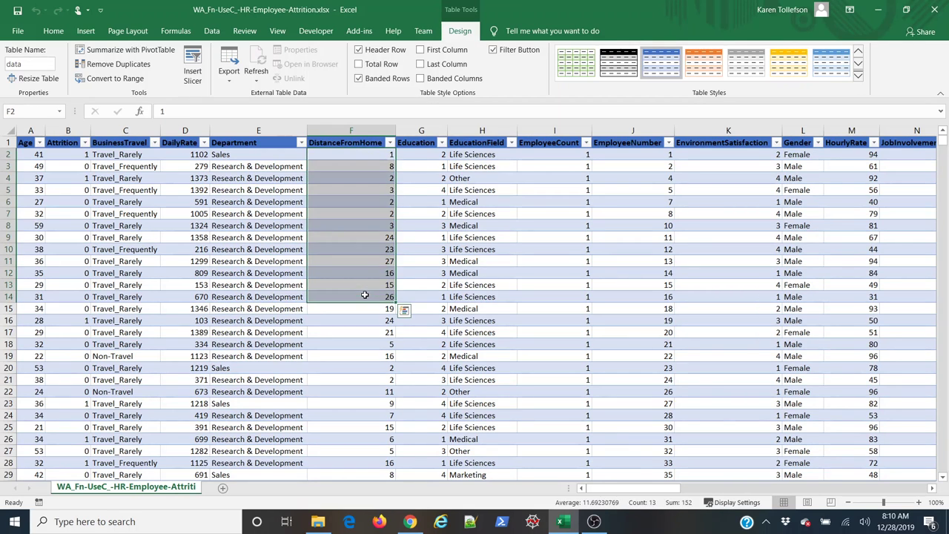
pyautogui.click(364, 297)
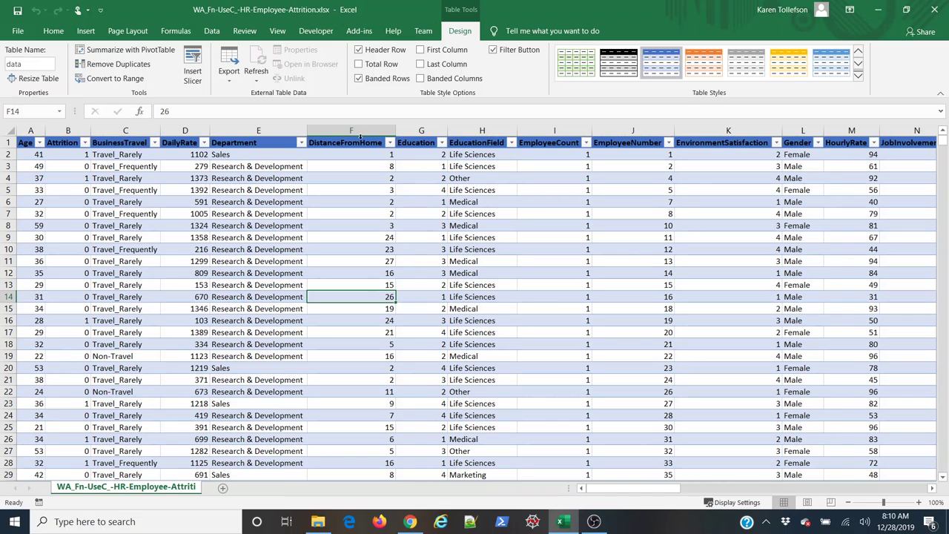
# Step: Copy all DistanceFromHome values from the table and paste them into a new sheet starting at cell D7
pyautogui.click(360, 139)
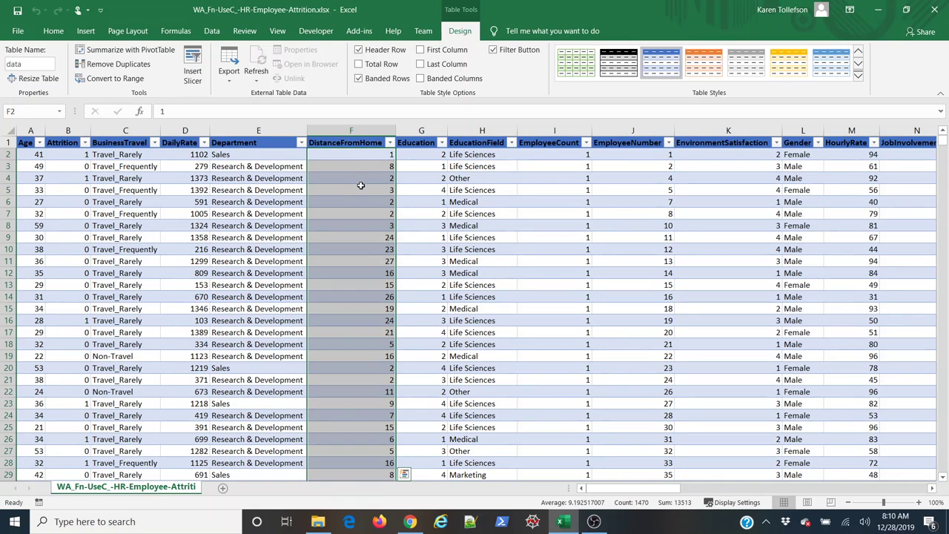
pyautogui.hotkey('ctrl', 'c')
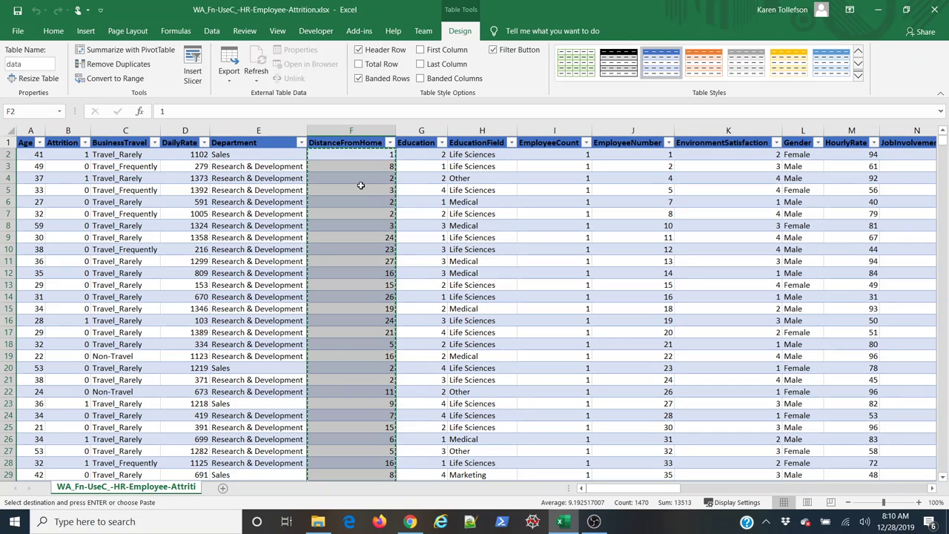
pyautogui.click(222, 488)
pyautogui.rightClick(150, 215)
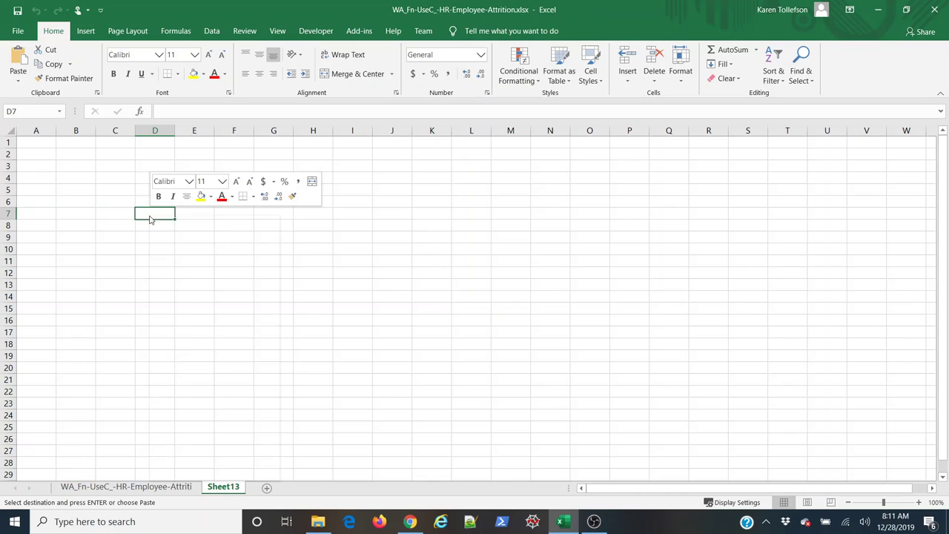
pyautogui.click(195, 270)
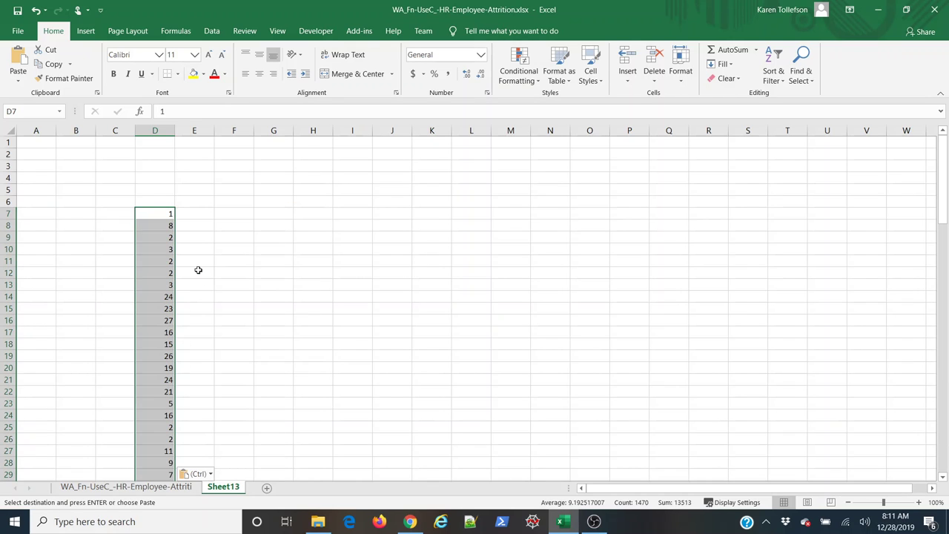
# Step: Remove the duplicates from the pasted column D values and sort the remaining ones from smallest to largest
pyautogui.click(211, 33)
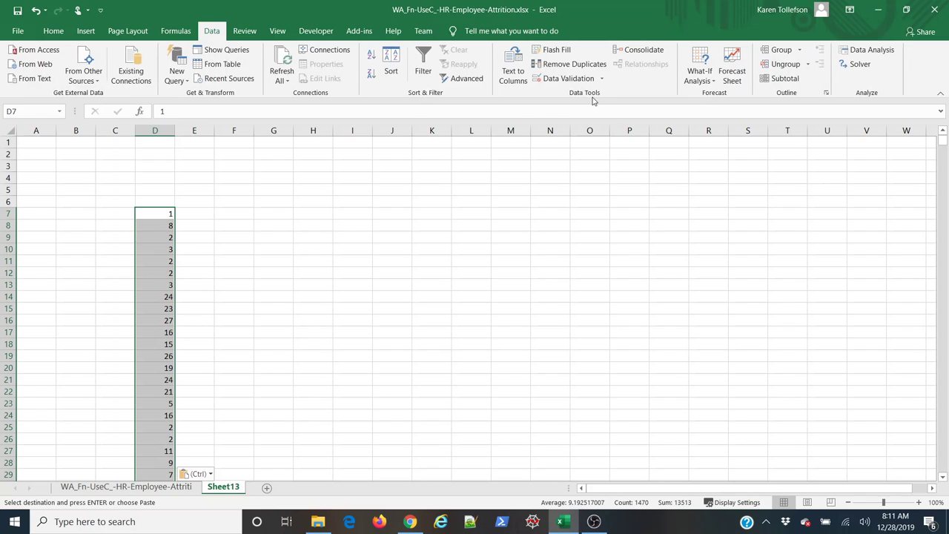
pyautogui.click(586, 65)
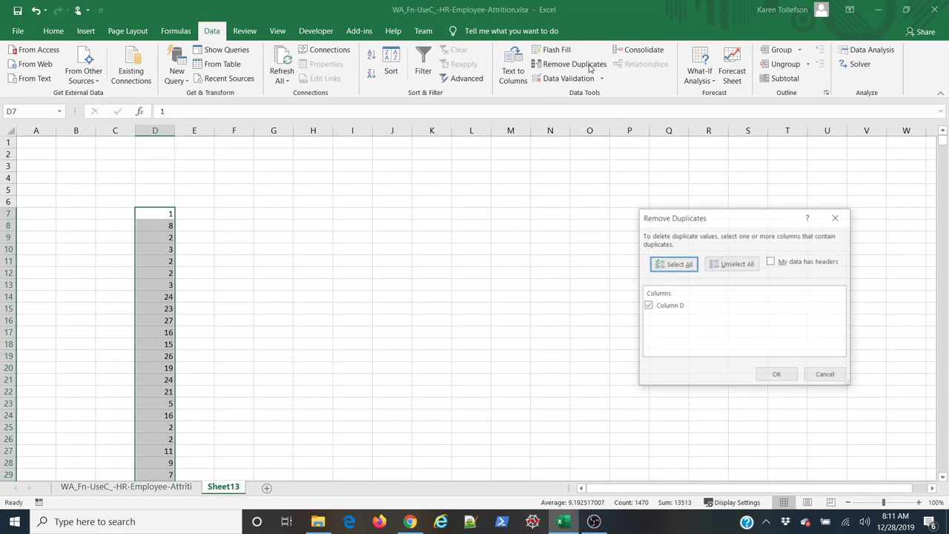
pyautogui.click(777, 375)
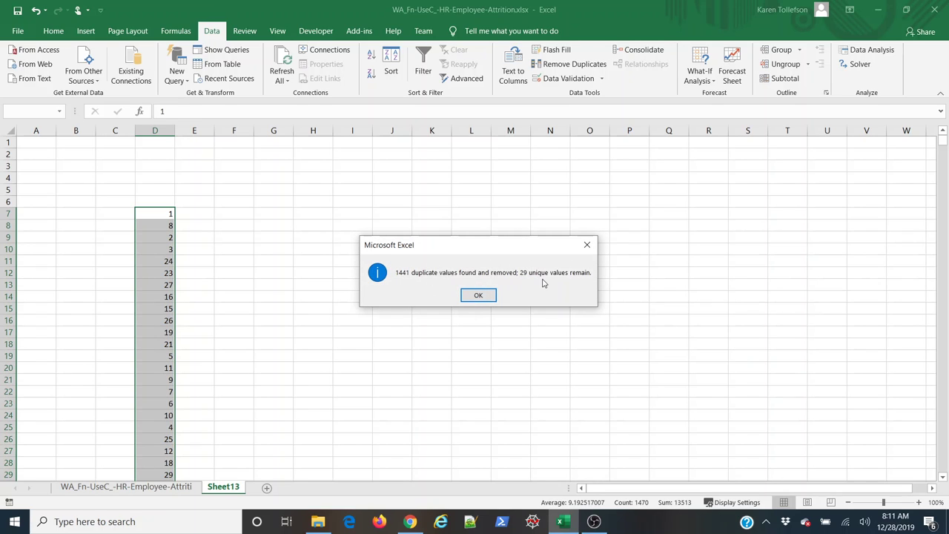
pyautogui.click(478, 295)
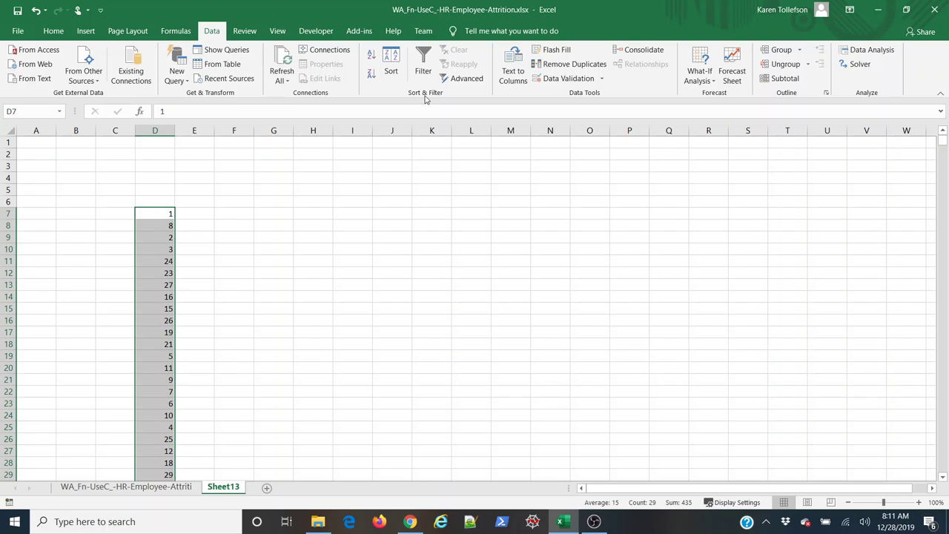
pyautogui.click(391, 68)
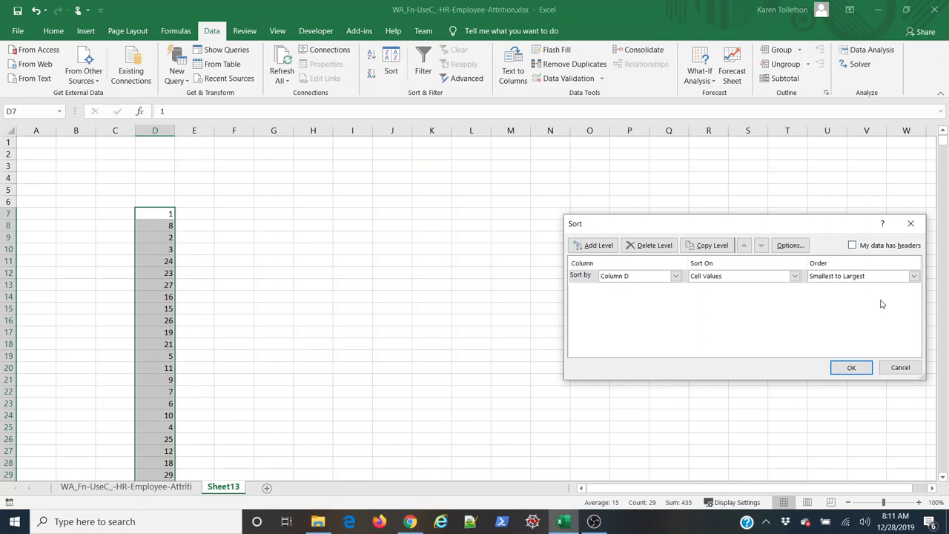
pyautogui.click(850, 371)
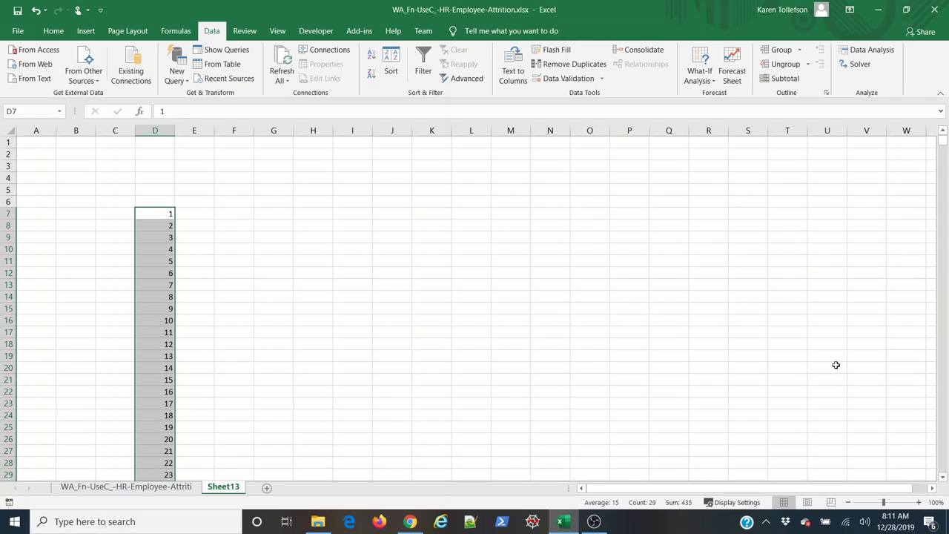
# Step: Enter the formula =COUNTIFS(data[DistanceFromHome],D7) in cell E7 to count the employees at the first distance
pyautogui.click(197, 218)
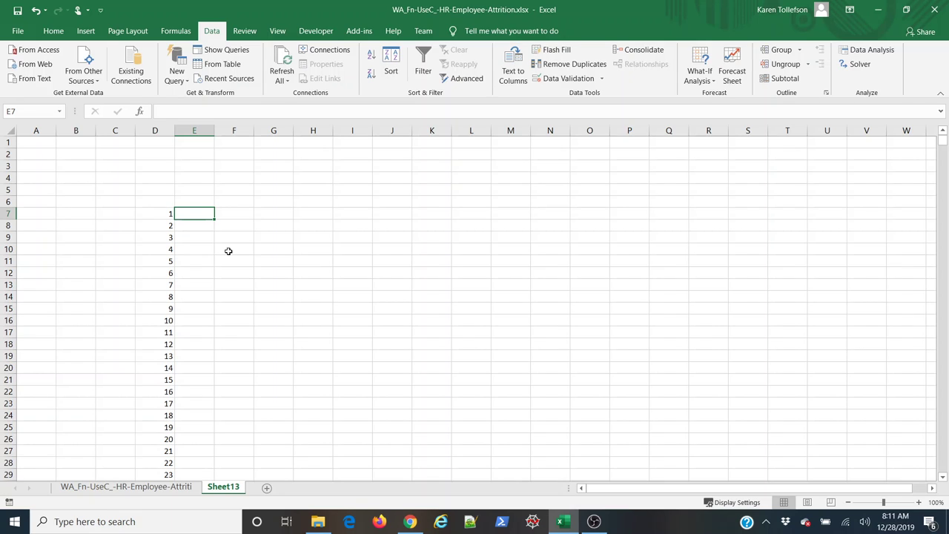
pyautogui.write('=countifs')
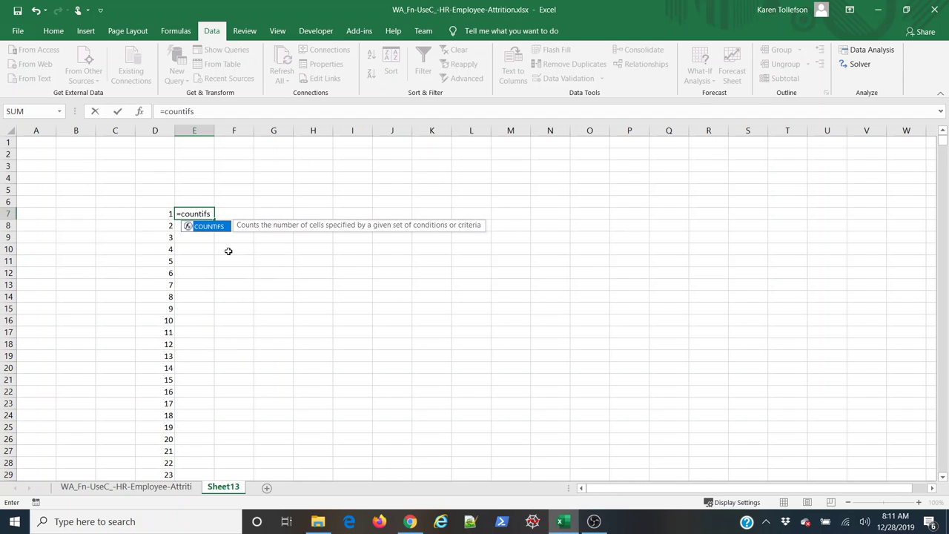
pyautogui.press('Tab')
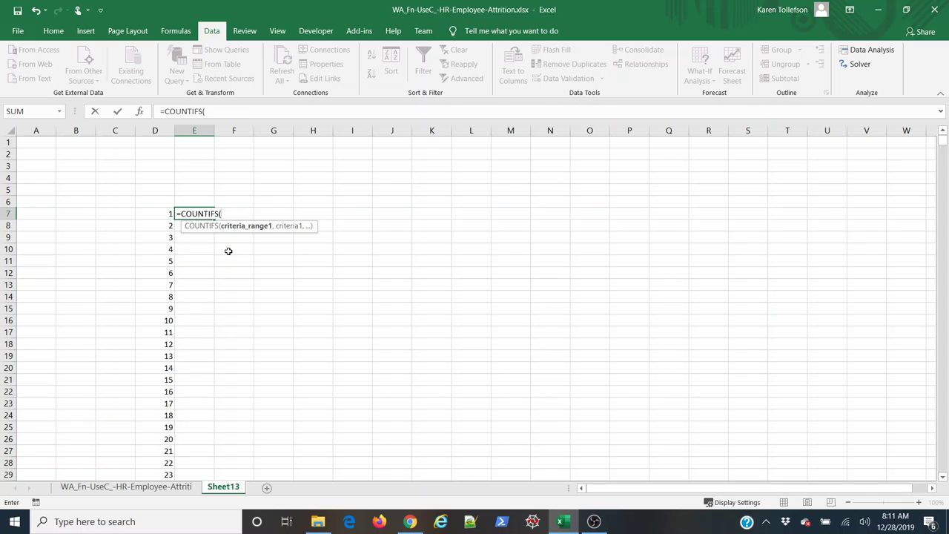
pyautogui.write('d')
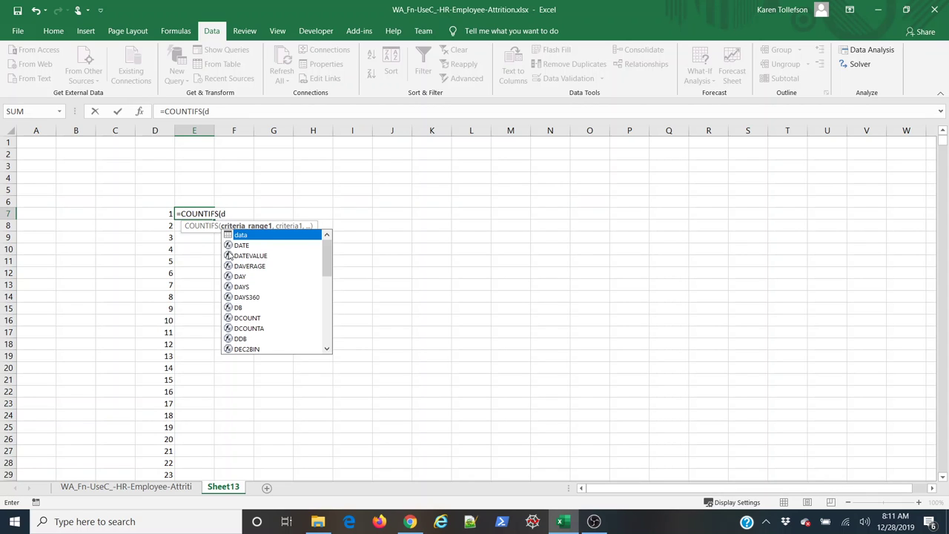
pyautogui.write('ata')
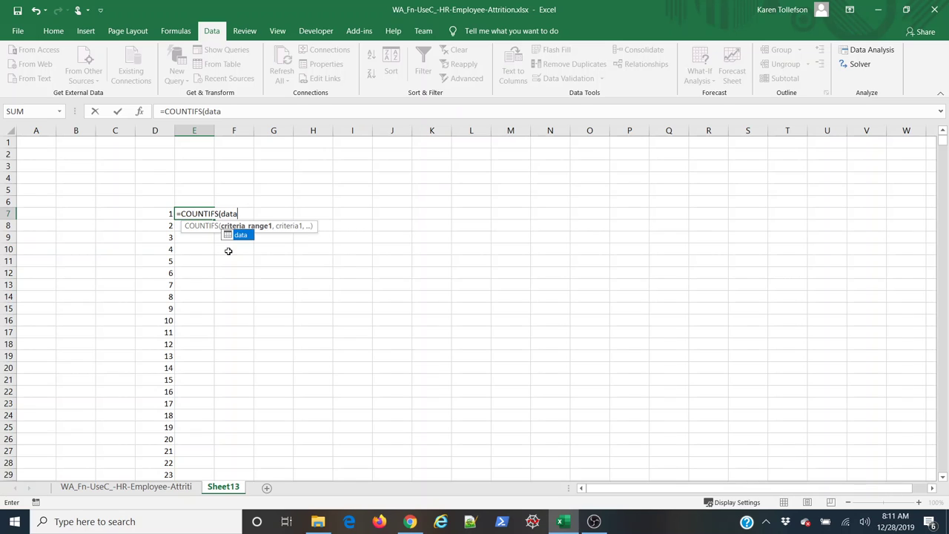
pyautogui.write('[')
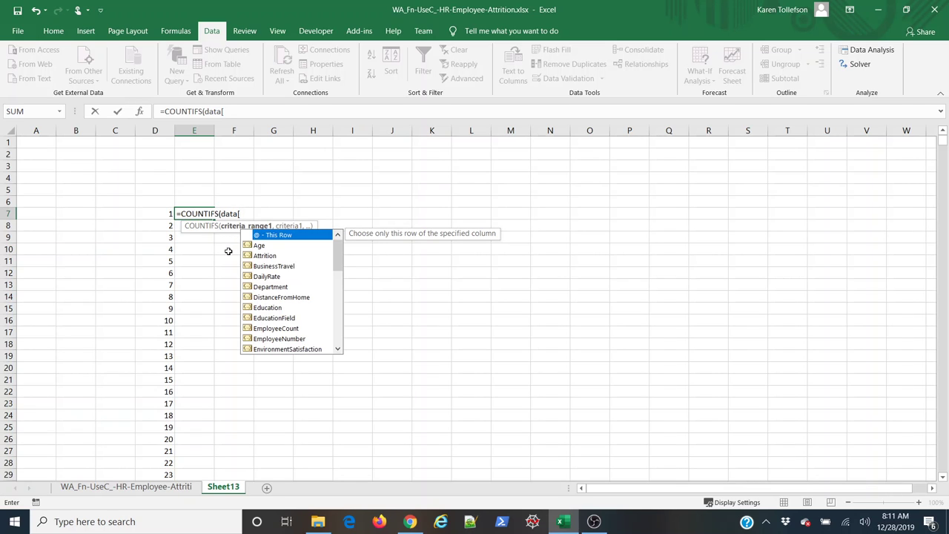
pyautogui.press('Down')
pyautogui.press('Down')
pyautogui.press('Down')
pyautogui.press('Down')
pyautogui.press('Down')
pyautogui.press('Down')
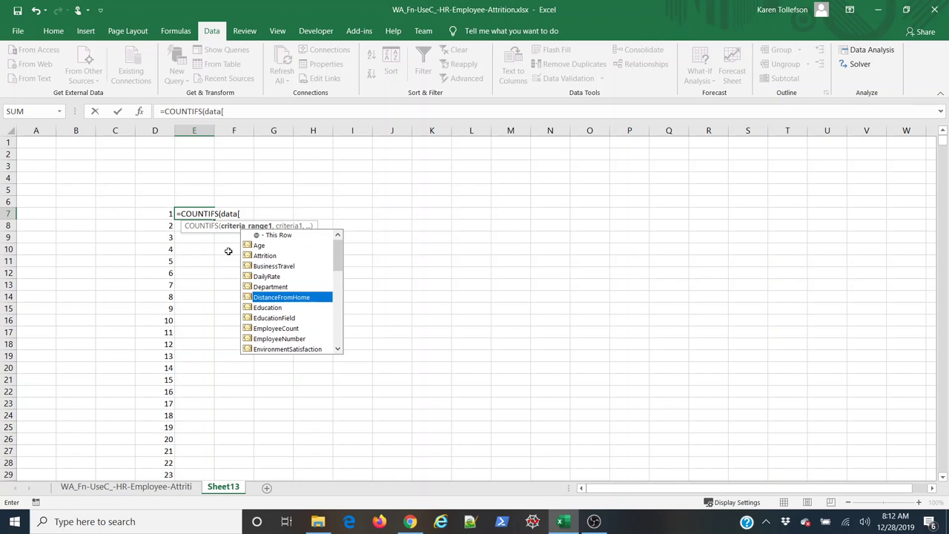
pyautogui.press('Tab')
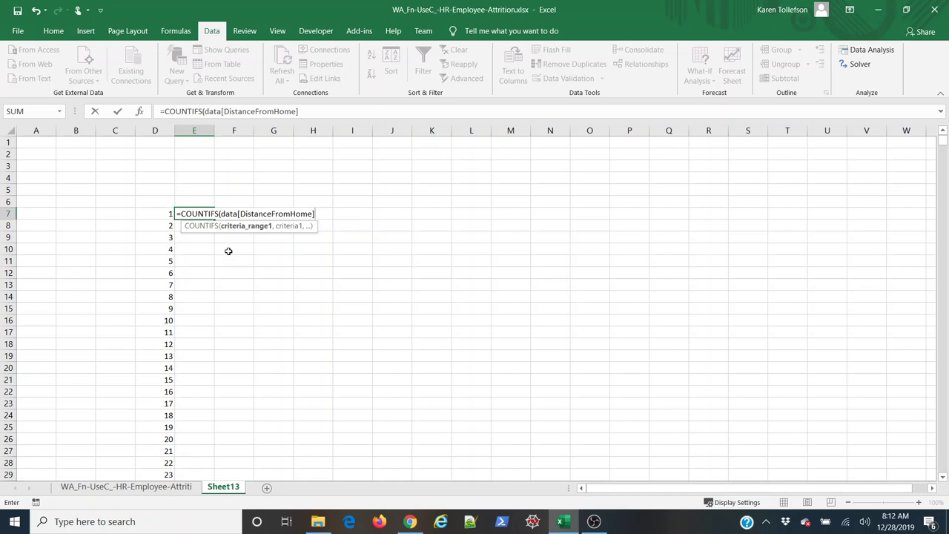
pyautogui.write(',')
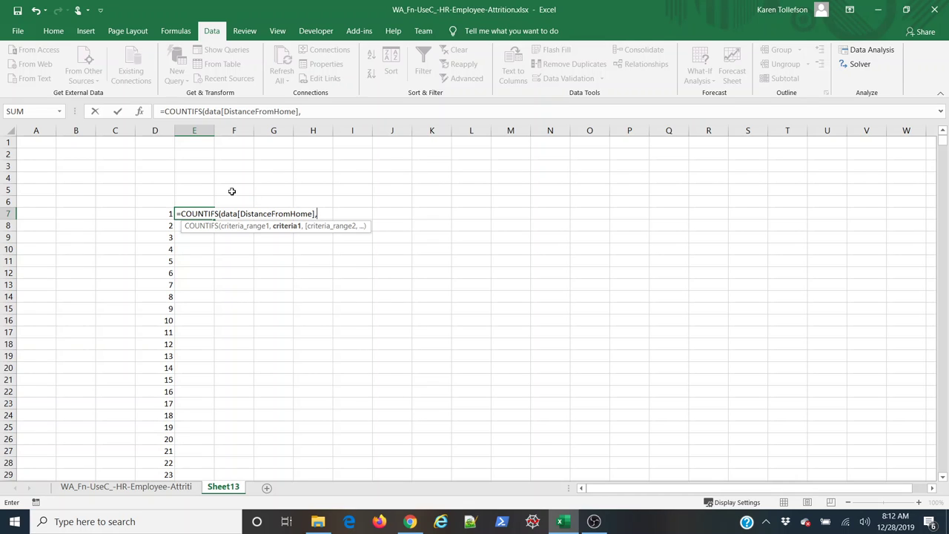
pyautogui.click(165, 213)
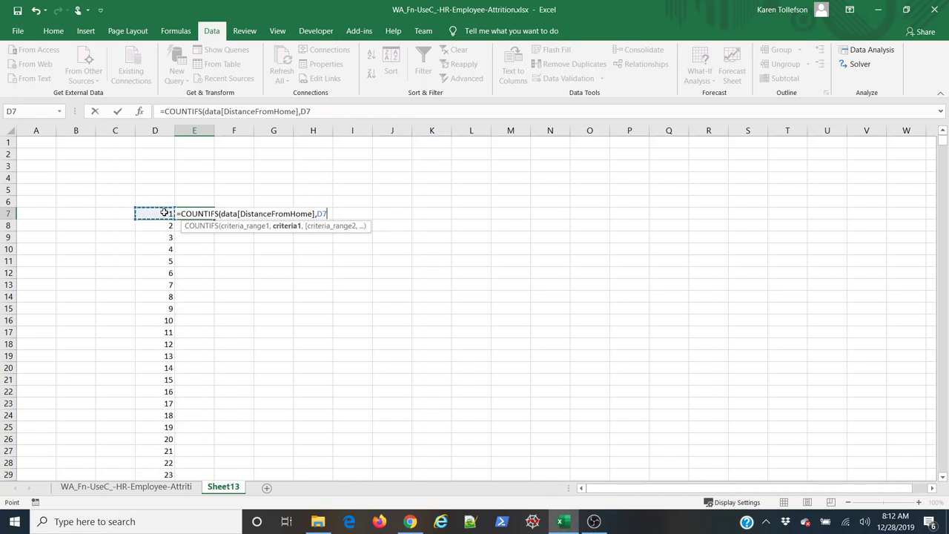
pyautogui.write(')')
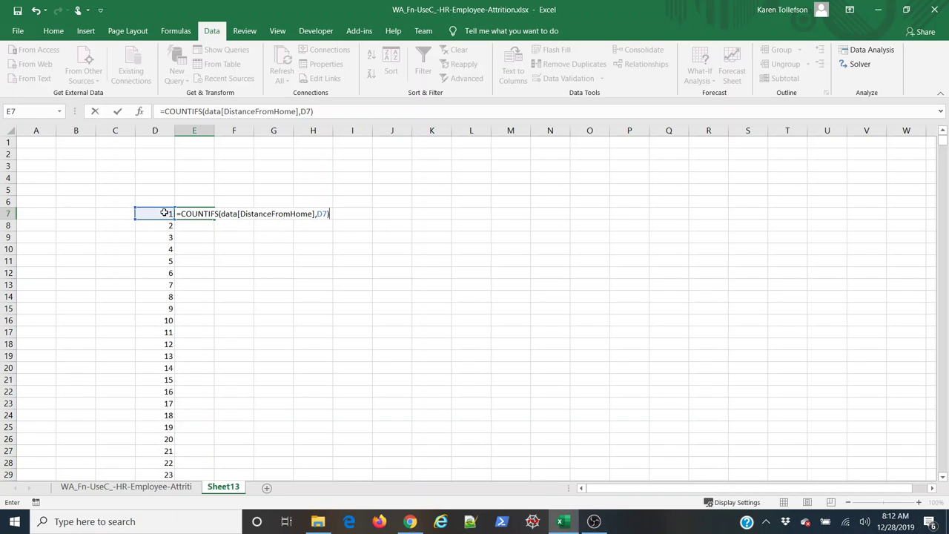
pyautogui.press('Return')
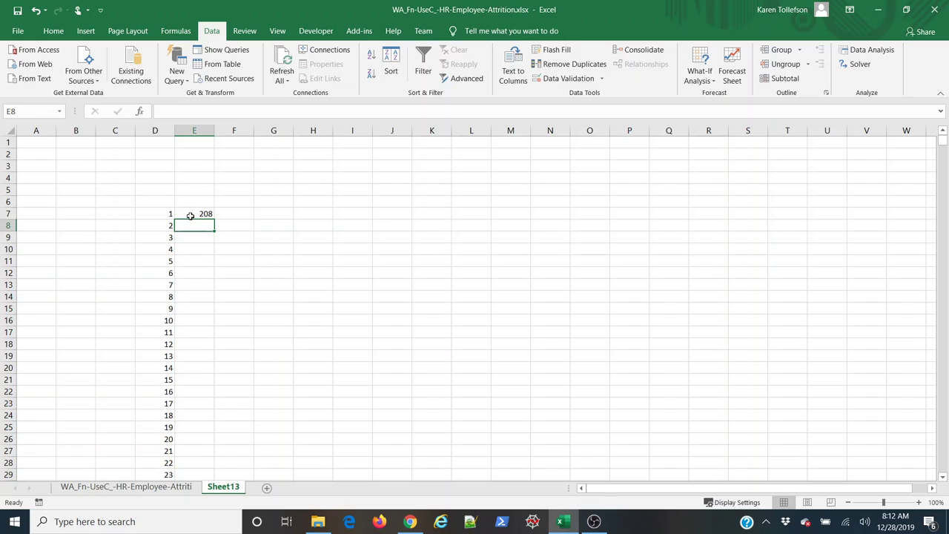
# Step: Fill the COUNTIFS formula from E7 down to E35 beside every distance value
pyautogui.click(190, 215)
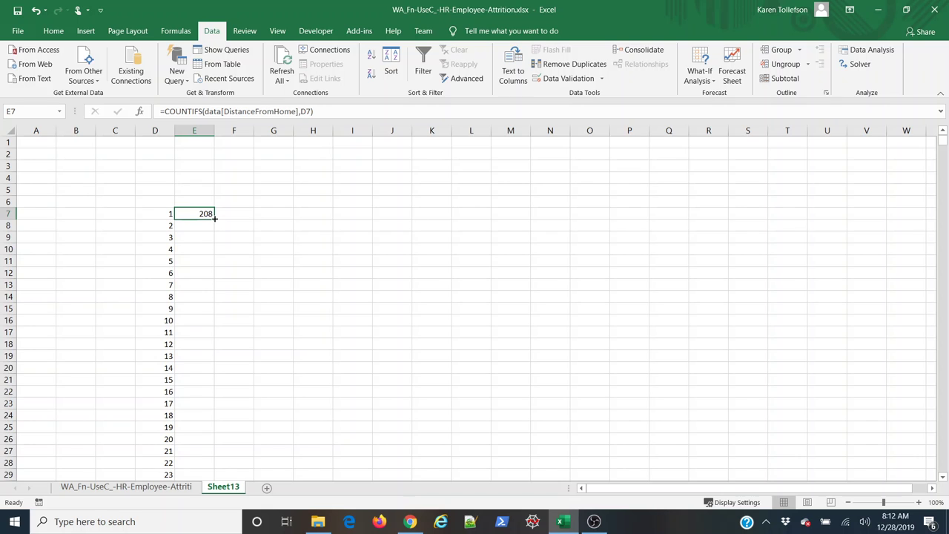
pyautogui.doubleClick(214, 218)
pyautogui.scroll(-5, 213, 222)
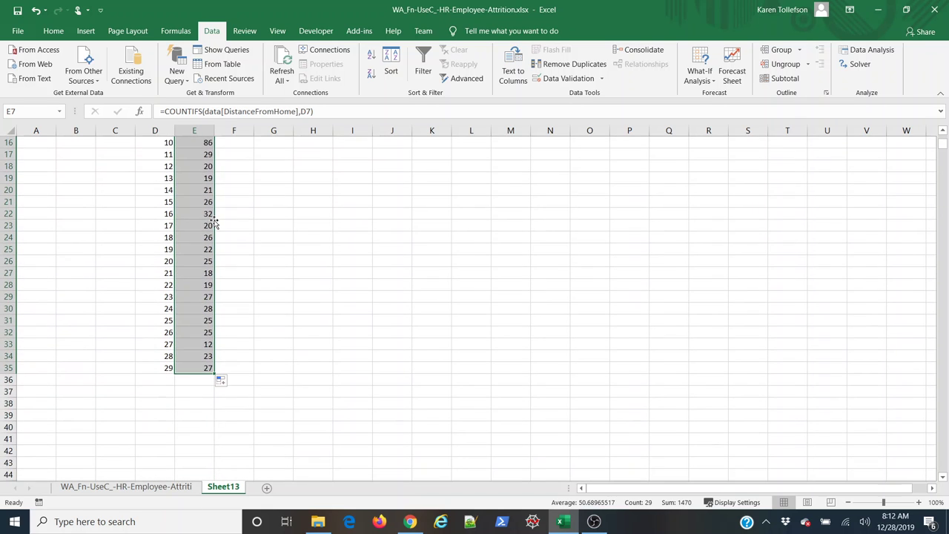
pyautogui.scroll(5, 177, 347)
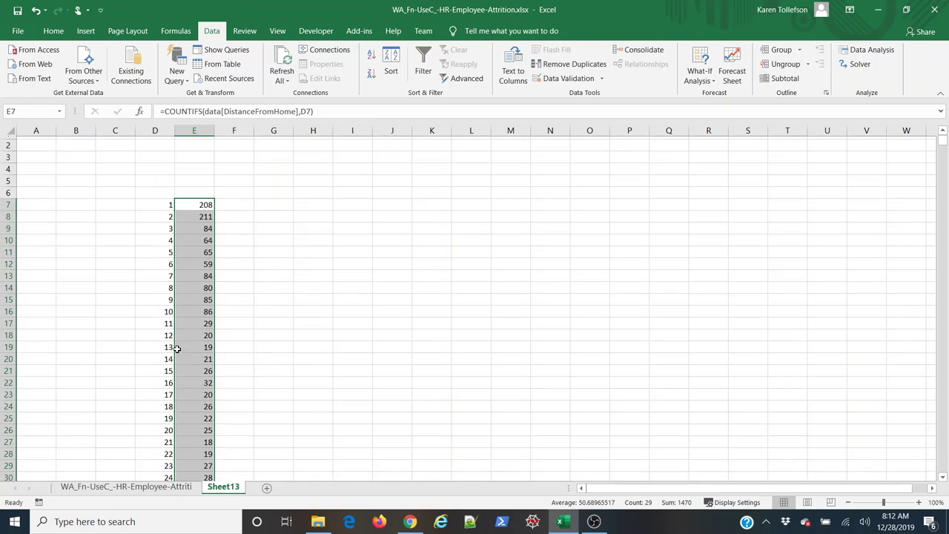
# Step: Insert a basic 2-D line chart of D7:E35 and enlarge it to span about columns G to R and rows 4 to 26
pyautogui.click(260, 300)
pyautogui.moveTo(162, 213); pyautogui.dragTo(204, 417)
pyautogui.scroll(4, 237, 403)
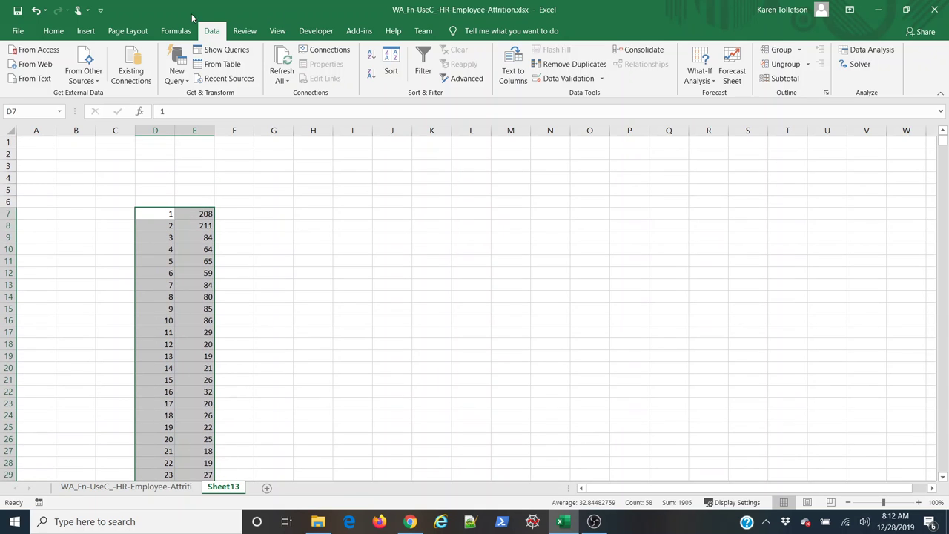
pyautogui.click(85, 30)
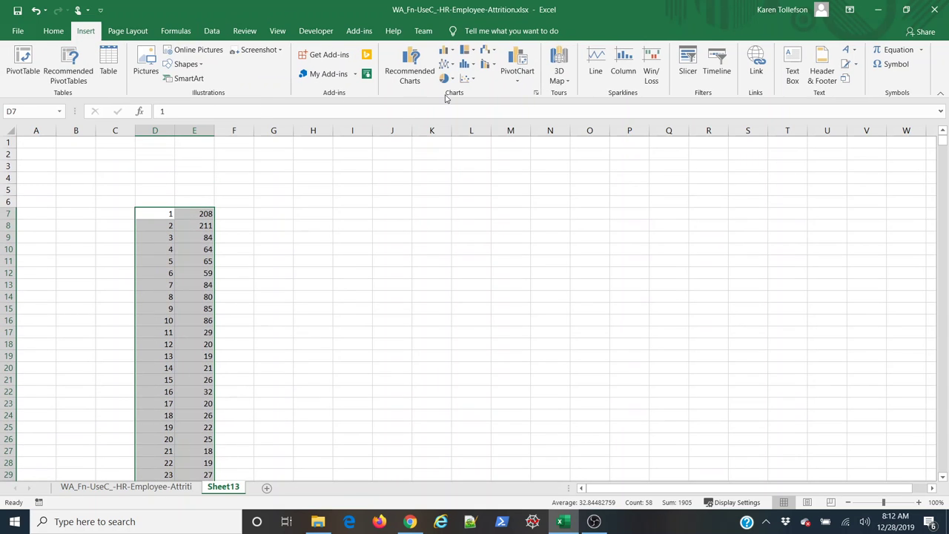
pyautogui.click(447, 63)
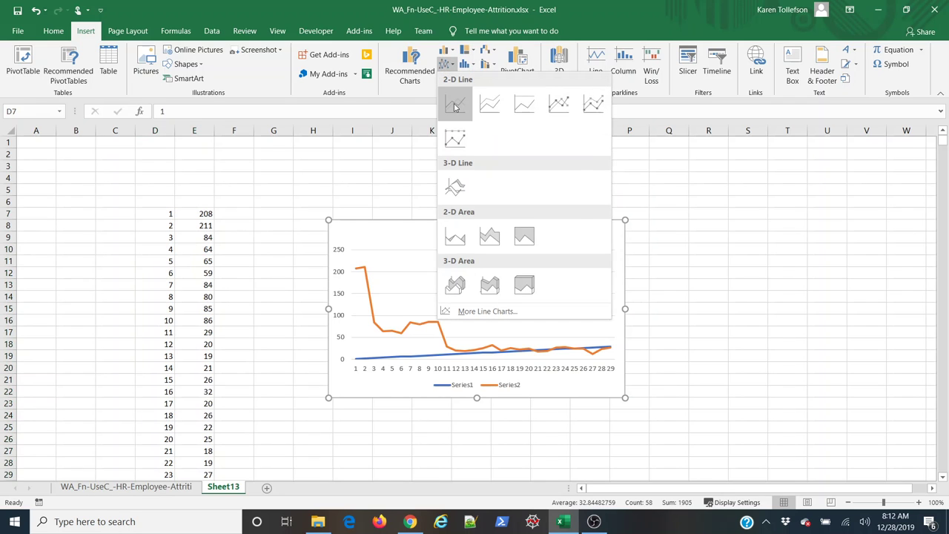
pyautogui.click(454, 106)
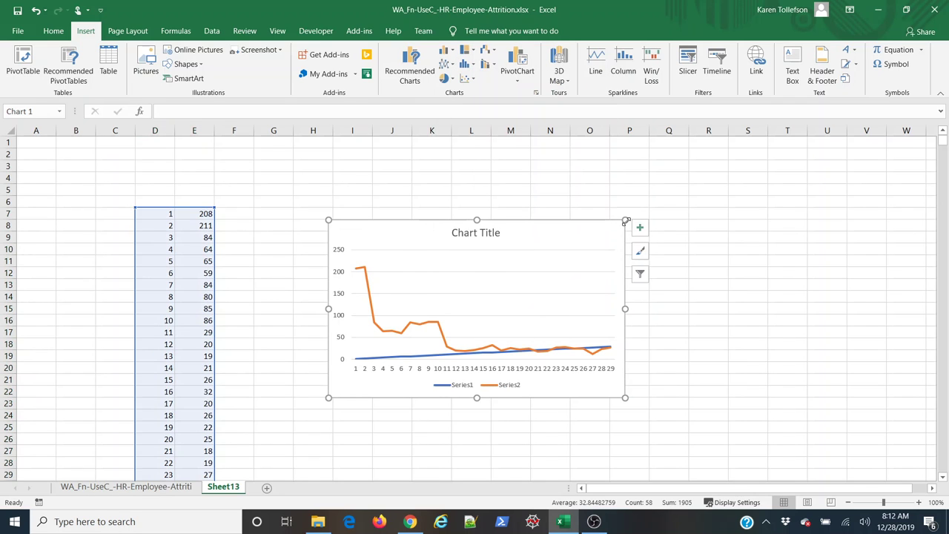
pyautogui.moveTo(625, 220); pyautogui.dragTo(734, 178)
pyautogui.moveTo(329, 397); pyautogui.dragTo(259, 443)
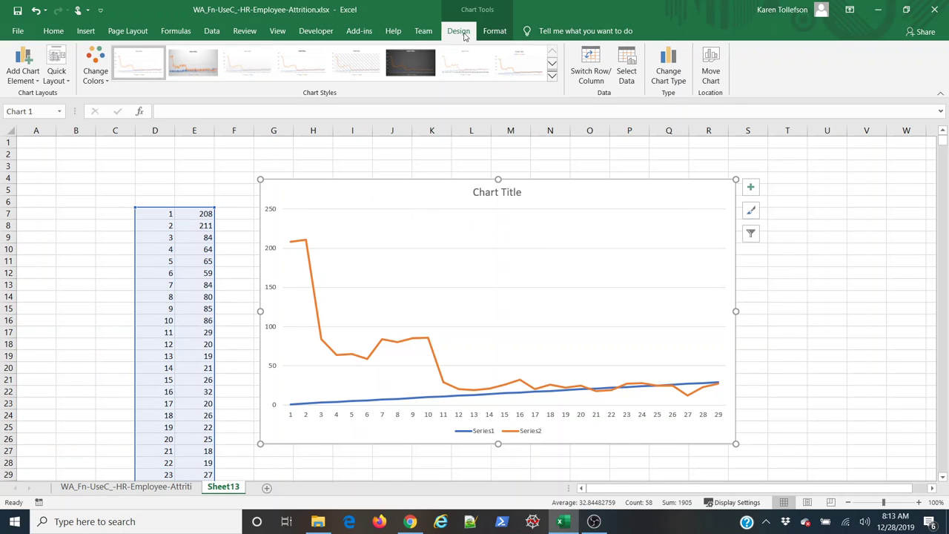
# Step: Remove Series1, the distance values, from the chart's data source so that only the employee counts are plotted
pyautogui.click(626, 71)
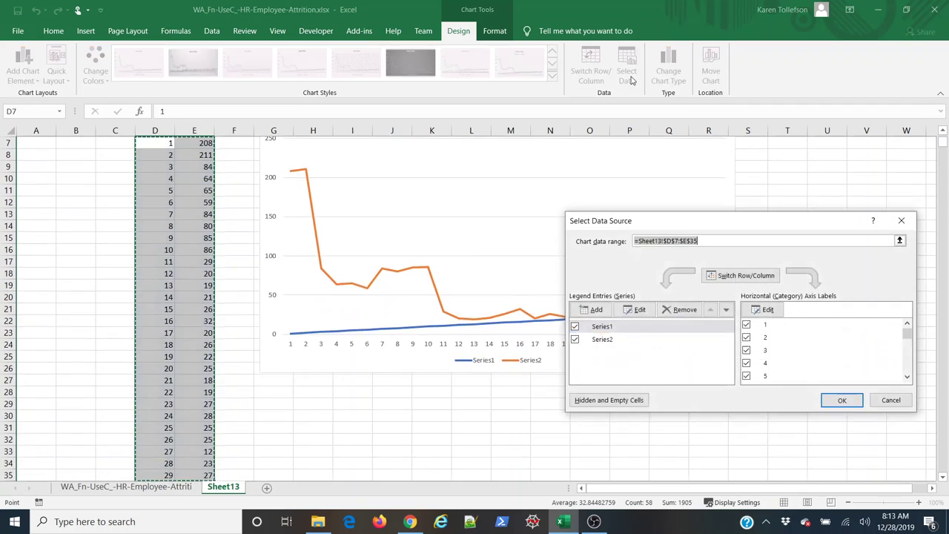
pyautogui.click(575, 327)
pyautogui.click(597, 342)
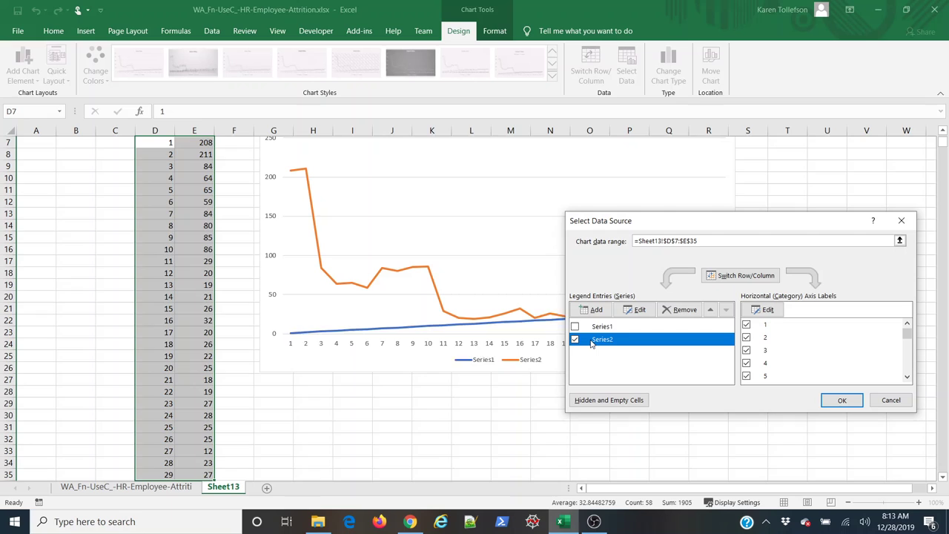
pyautogui.moveTo(657, 226); pyautogui.dragTo(670, 284)
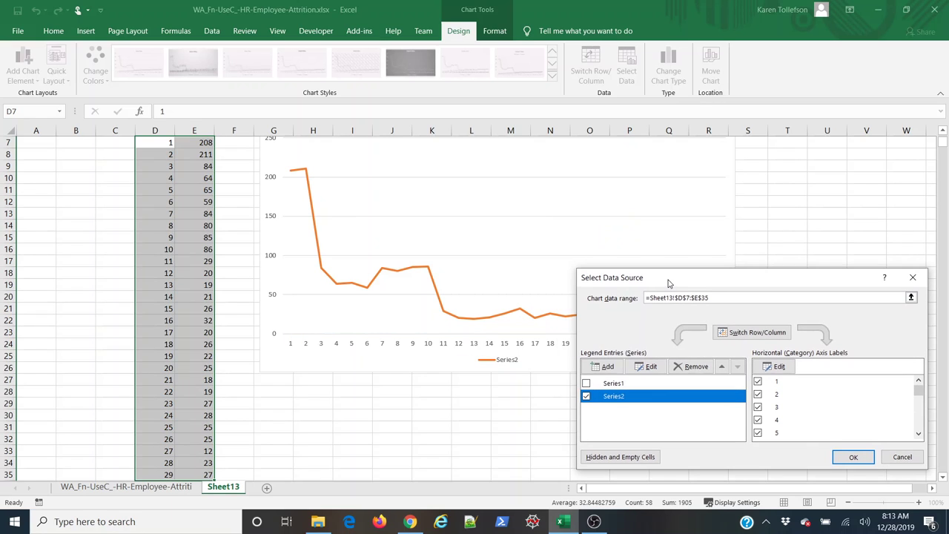
pyautogui.click(614, 384)
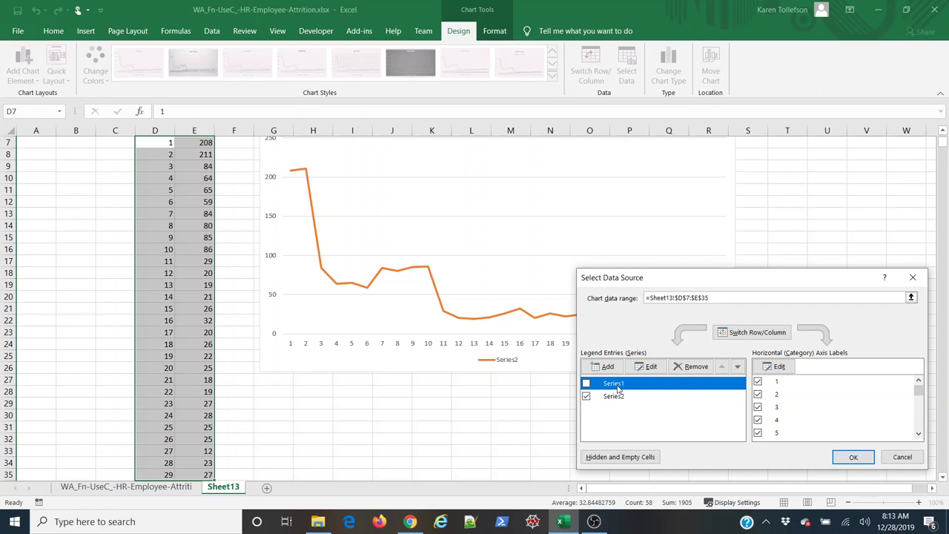
pyautogui.click(680, 371)
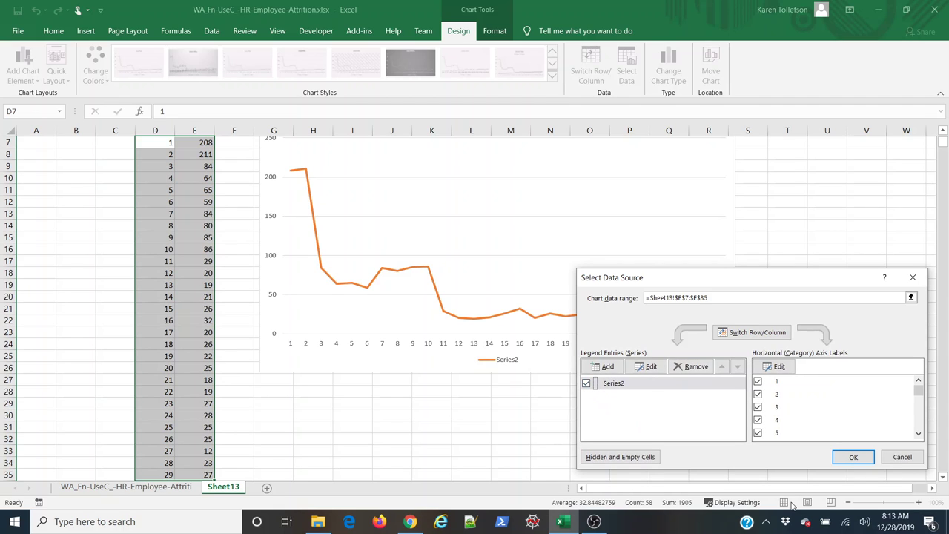
pyautogui.click(851, 456)
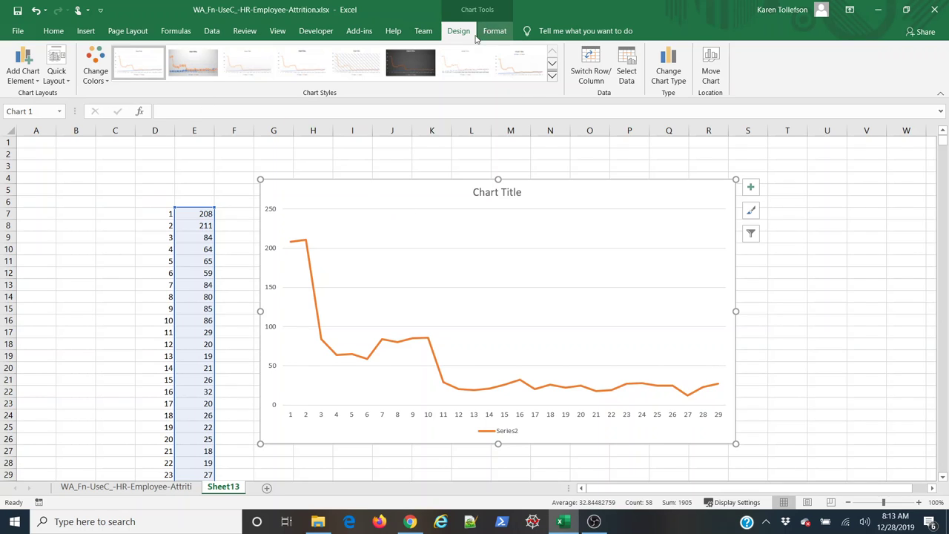
# Step: Add a primary horizontal and a primary vertical axis title to the line chart
pyautogui.click(32, 81)
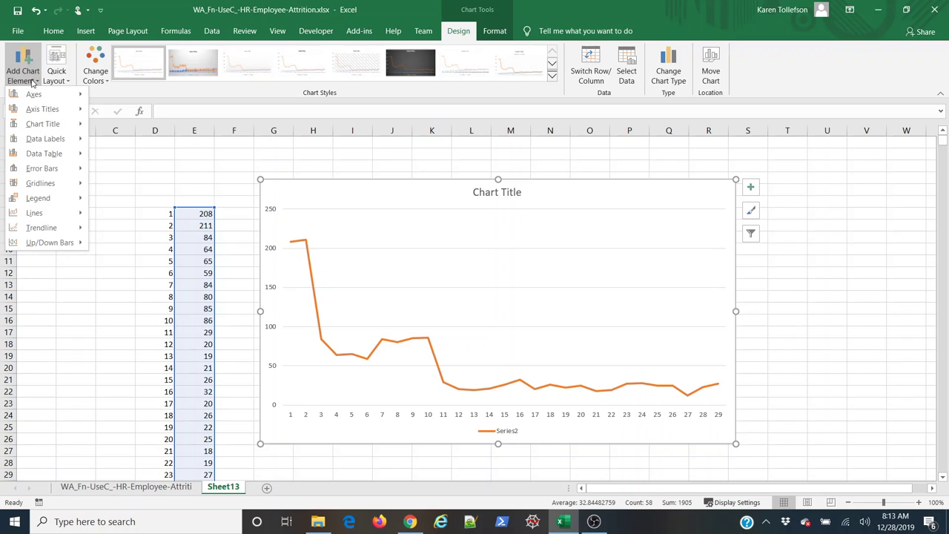
pyautogui.moveTo(48, 110)
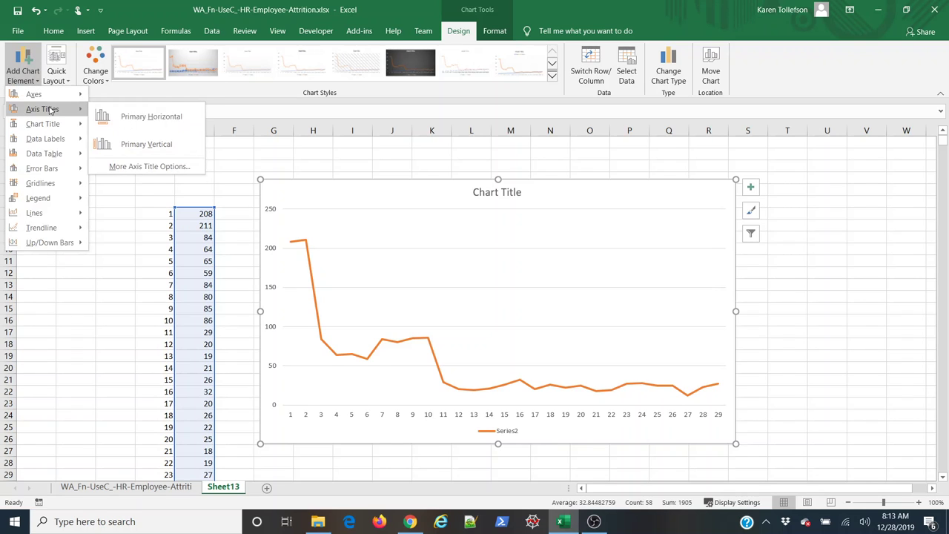
pyautogui.click(122, 114)
pyautogui.click(21, 77)
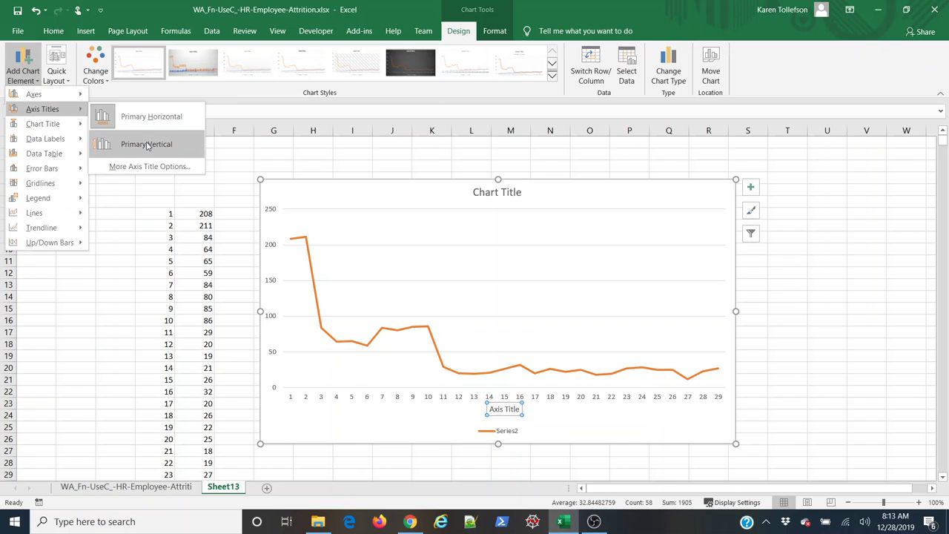
pyautogui.click(146, 144)
# Step: Remove the legend from the line chart
pyautogui.click(22, 74)
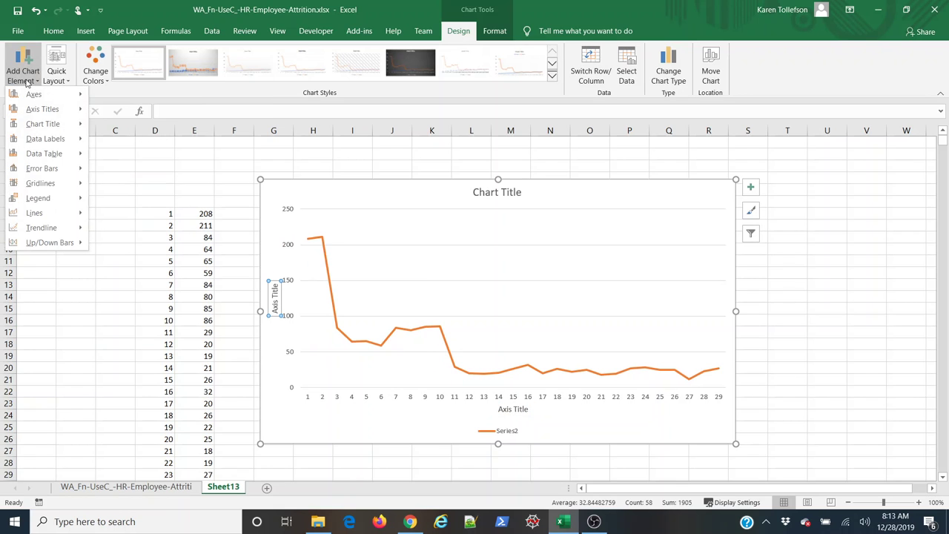
pyautogui.moveTo(48, 200)
pyautogui.click(118, 205)
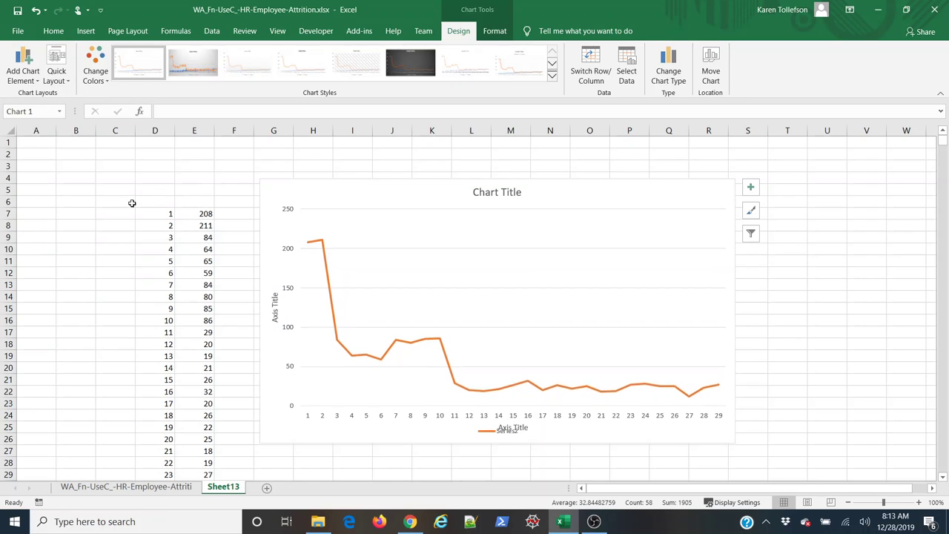
# Step: Change the horizontal axis title's text to "Distance from home"
pyautogui.click(516, 429)
pyautogui.tripleClick(513, 430)
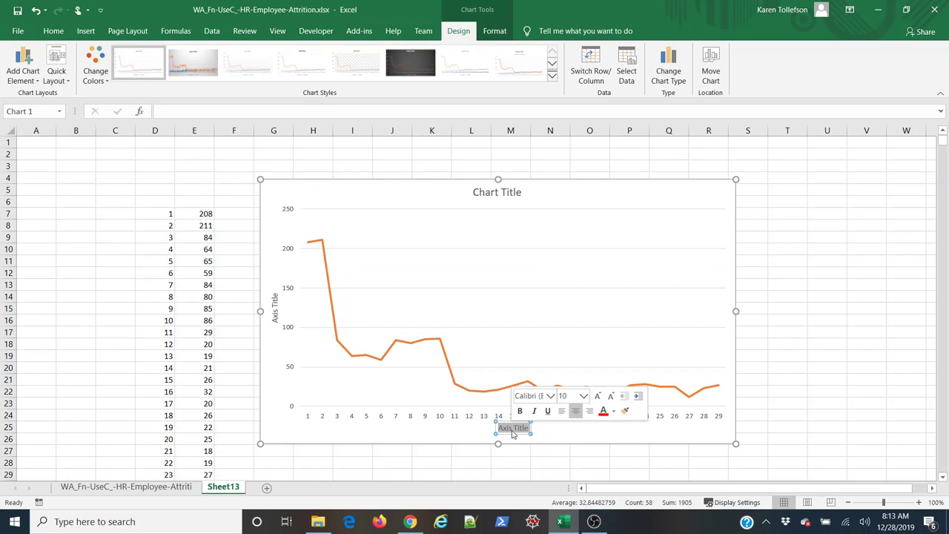
pyautogui.write('Dis')
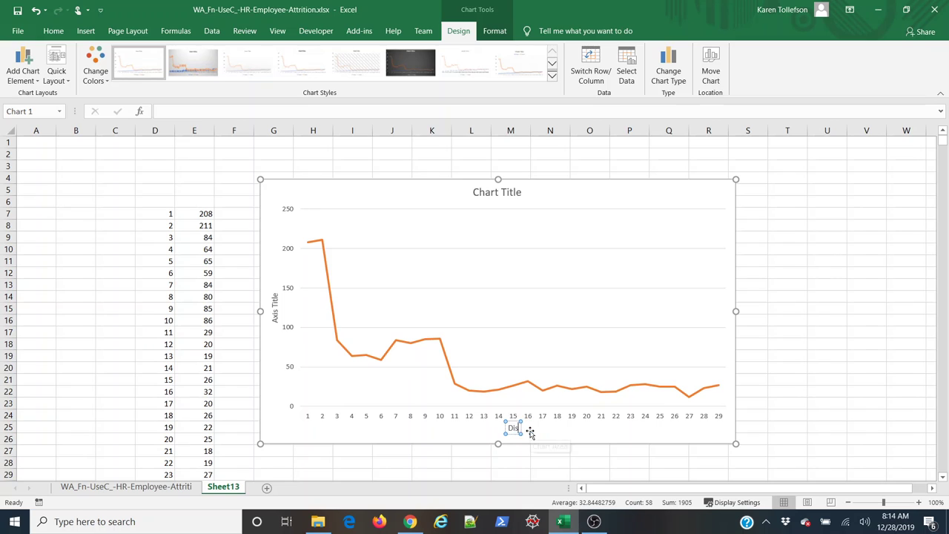
pyautogui.write('tance from home')
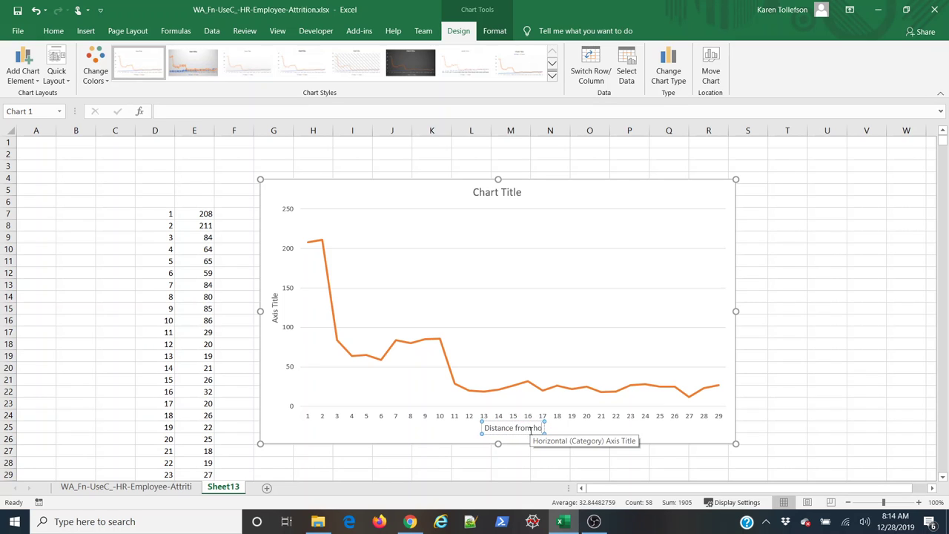
# Step: Change the vertical axis title's text to "Number of Employees" and deselect the chart
pyautogui.click(275, 314)
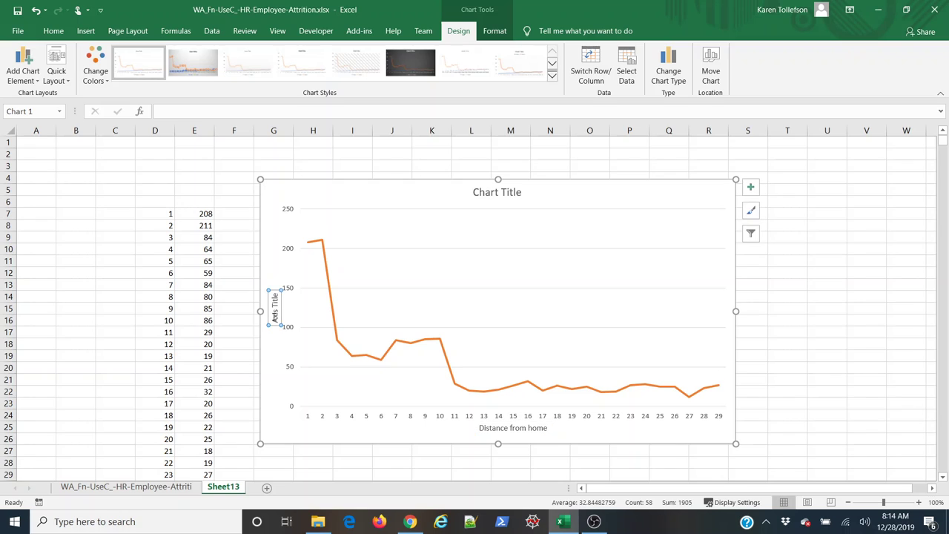
pyautogui.tripleClick(276, 317)
pyautogui.write('Number of E')
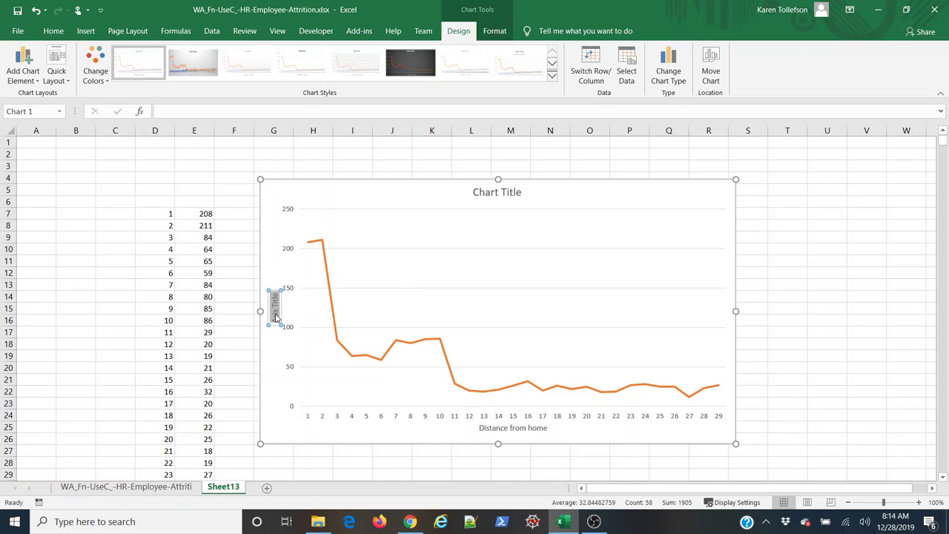
pyautogui.write('mployees')
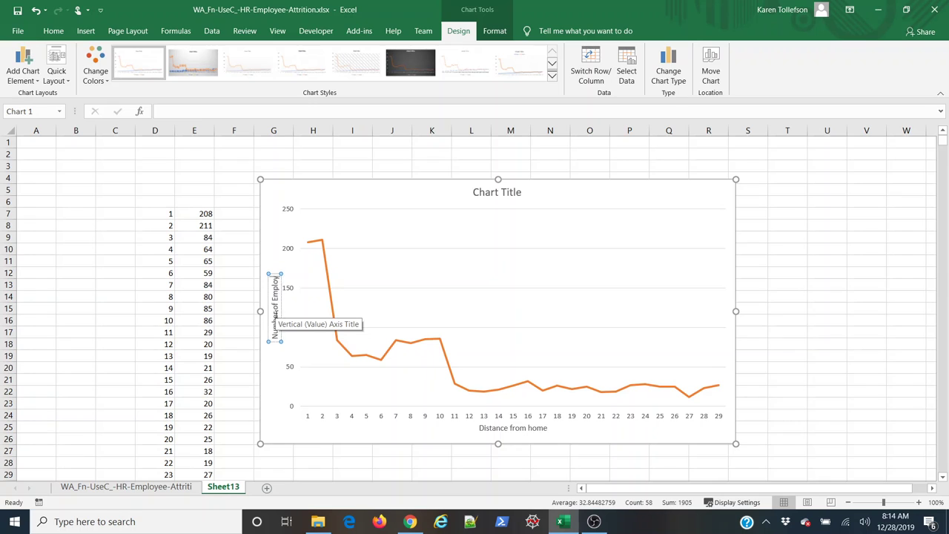
pyautogui.click(271, 381)
pyautogui.click(803, 416)
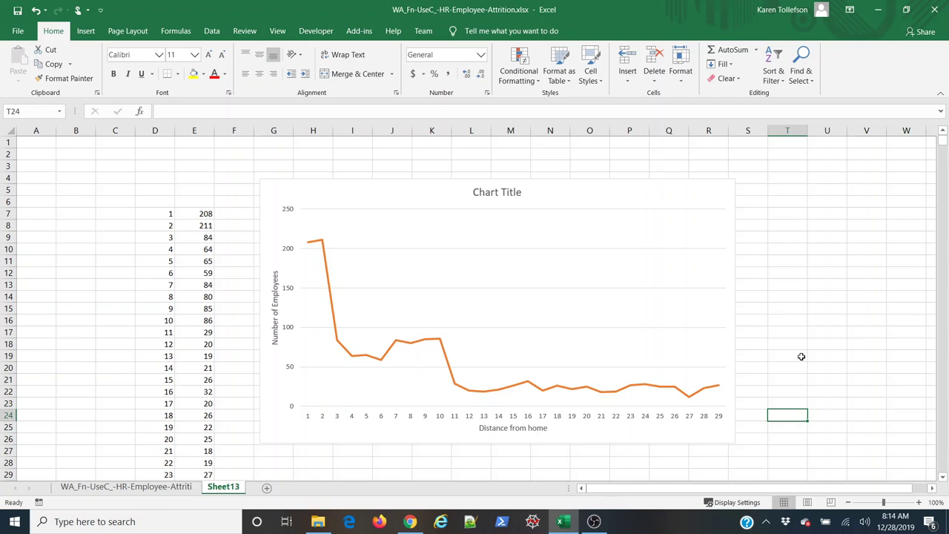
# Step: Apply the third preset chart style, with vertical drop lines and a shaded plot area, to the line chart
pyautogui.click(660, 206)
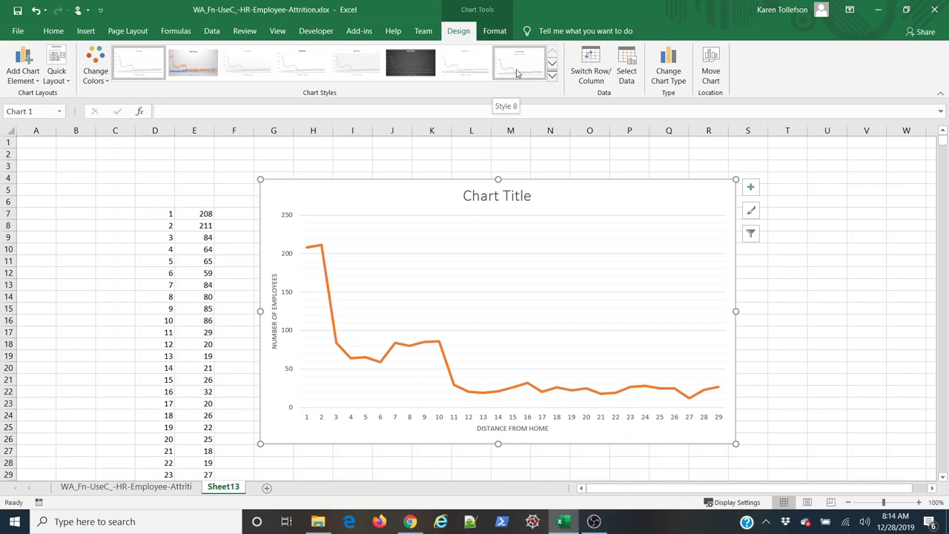
pyautogui.click(246, 73)
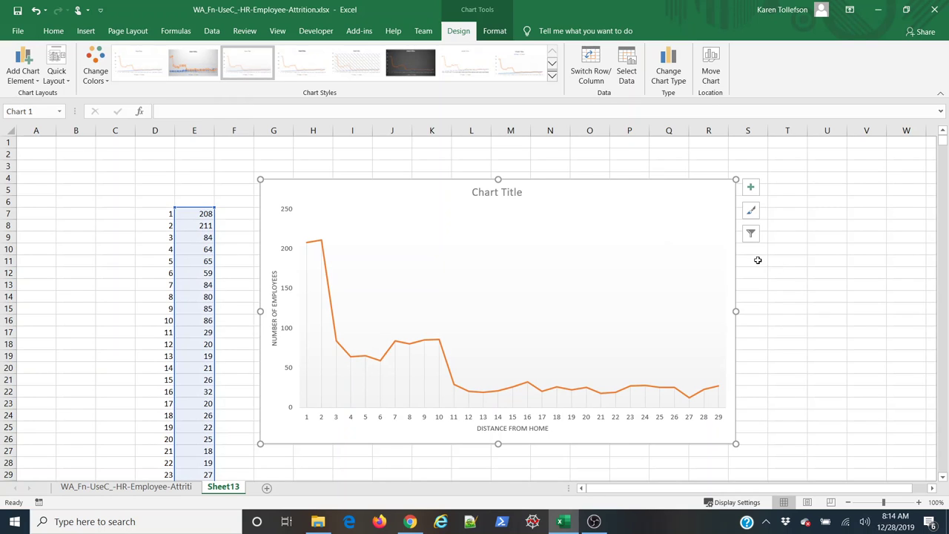
pyautogui.click(777, 272)
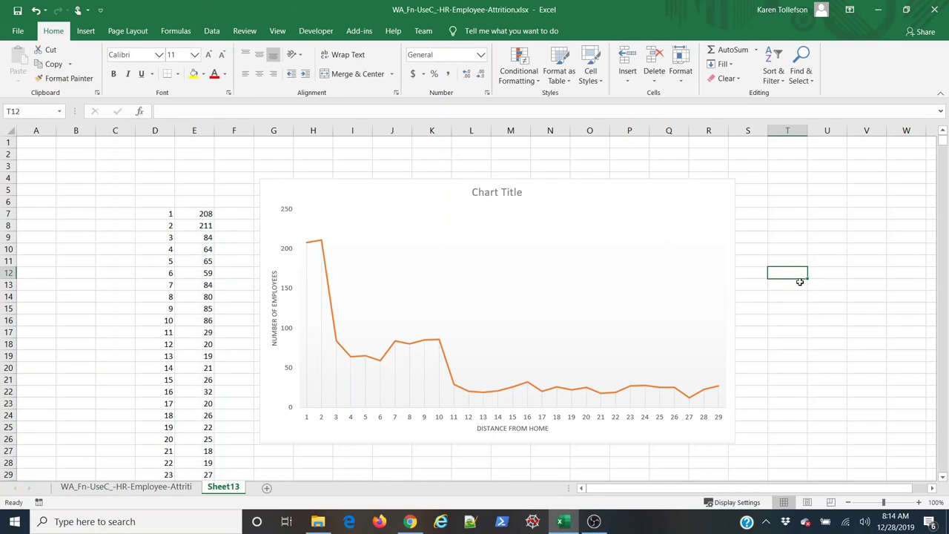